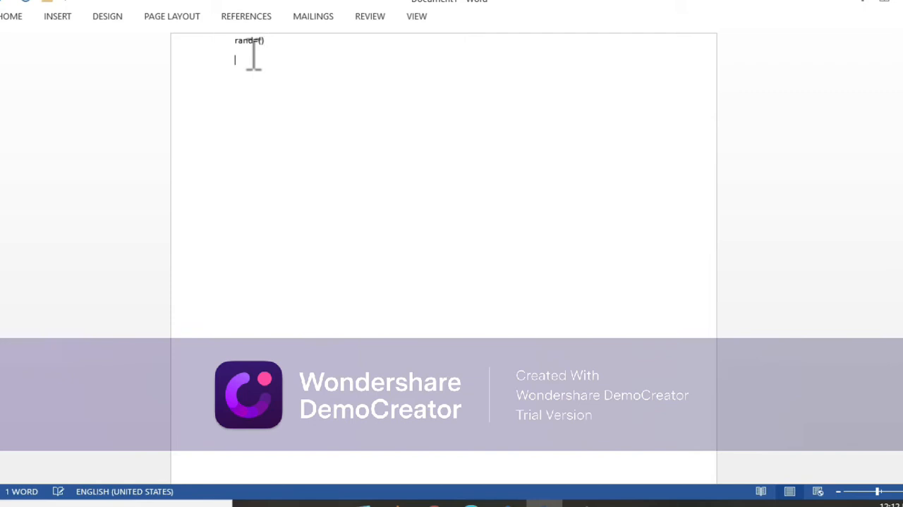
Delete the rand=() text and the empty line after it, leaving the page blank.
{"action": "key", "text": "BackSpace"}
{"action": "key", "text": "BackSpace"}
{"action": "key", "text": "BackSpace"}
{"action": "key", "text": "BackSpace"}
{"action": "key", "text": "Return"}
{"action": "key", "text": "BackSpace"}
{"action": "key", "text": "Return"}
{"action": "key", "text": "BackSpace"}
{"action": "key", "text": "BackSpace"}
{"action": "key", "text": "BackSpace"}
{"action": "key", "text": "BackSpace"}
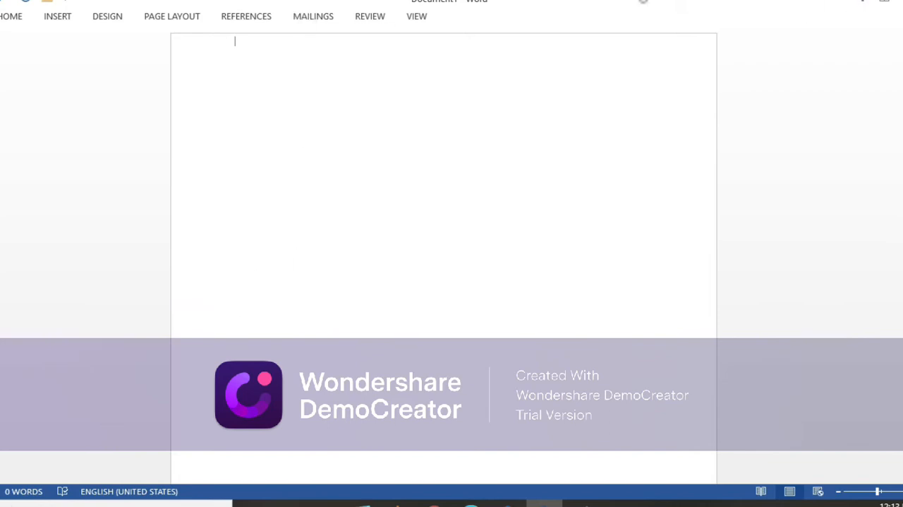
On the second line, write "my name is" with the person's full name, followed by "I live at" and the home place.
{"action": "key", "text": "Return"}
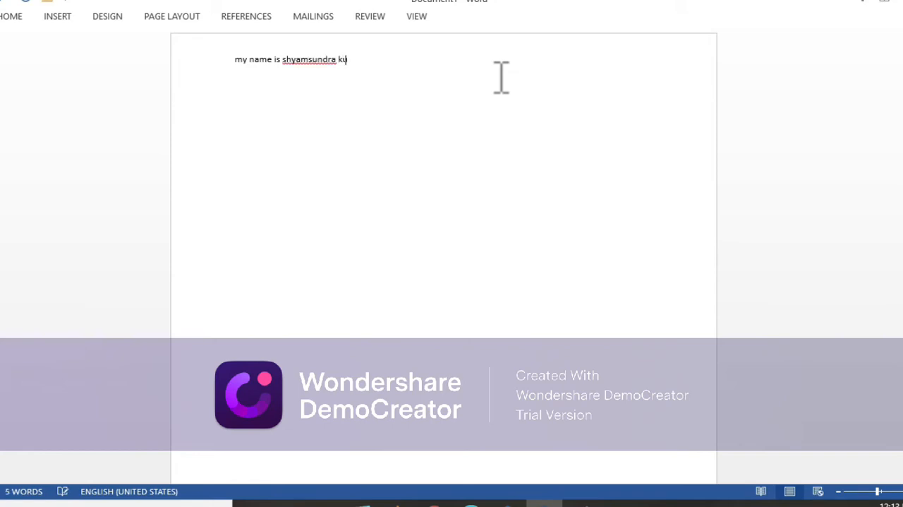
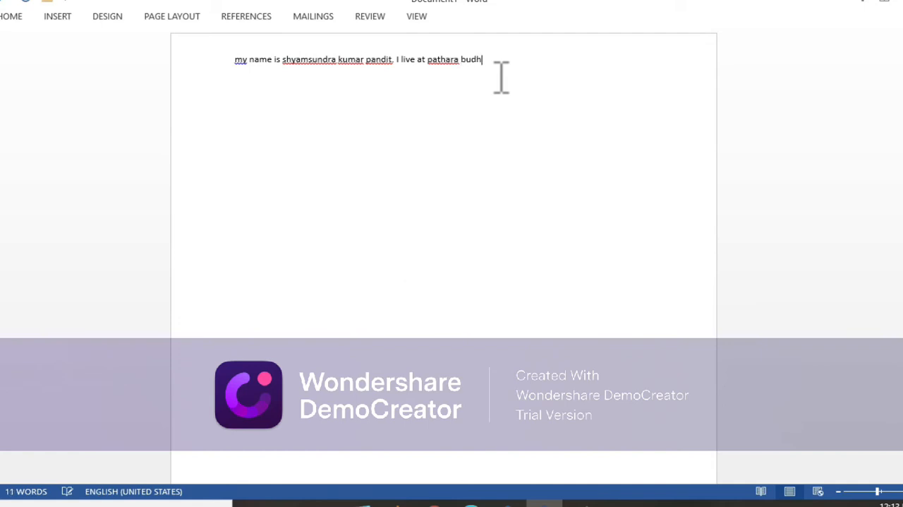
Undo the typed introduction and the earlier typing actions.
{"action": "left_click", "coordinate": [66, 3]}
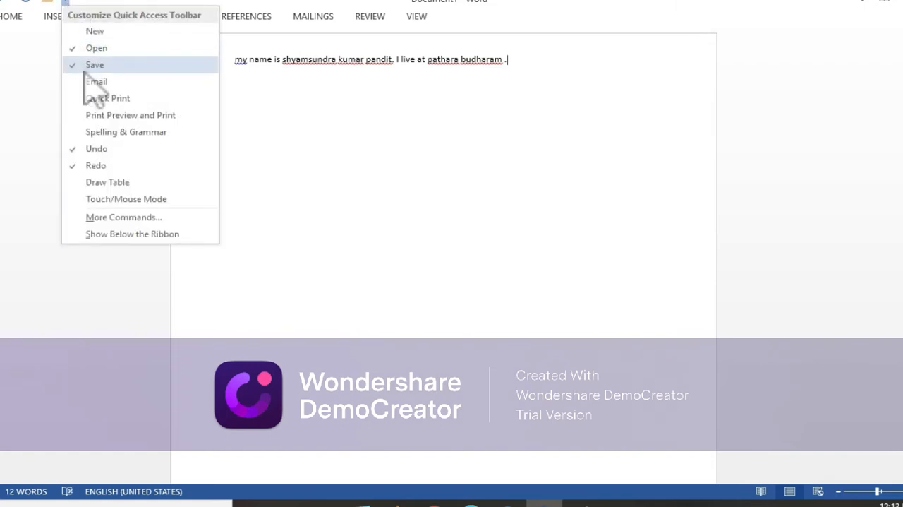
{"action": "left_click", "coordinate": [0, 1]}
{"action": "left_click", "coordinate": [1, 2]}
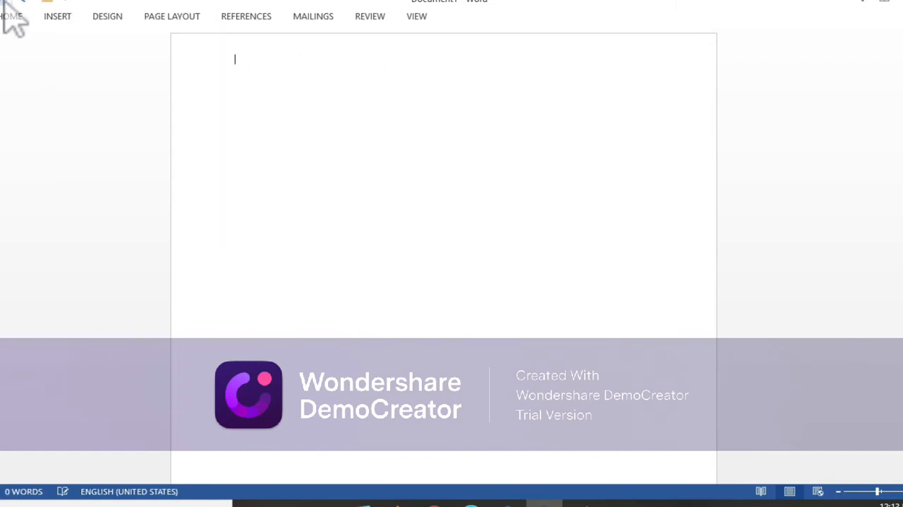
{"action": "left_click", "coordinate": [6, 2]}
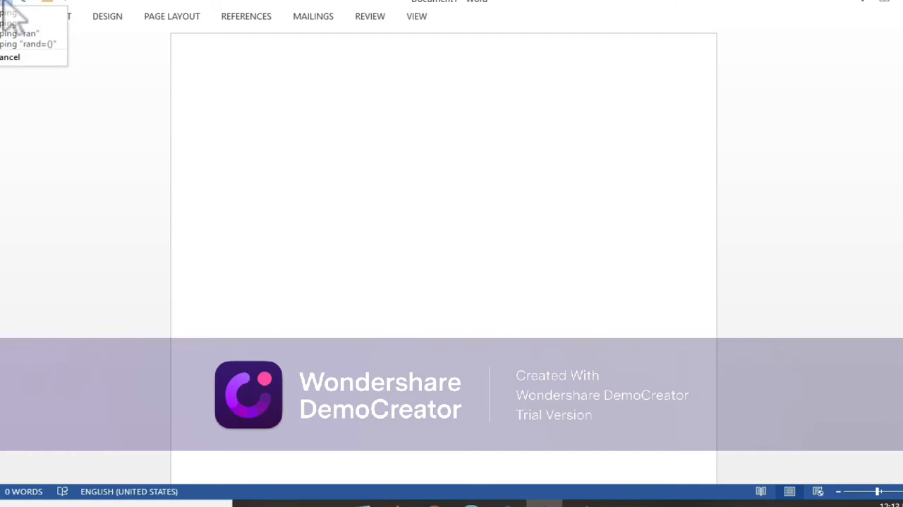
{"action": "left_click", "coordinate": [3, 2]}
{"action": "left_click", "coordinate": [3, 1]}
{"action": "left_click", "coordinate": [3, 2]}
{"action": "left_click", "coordinate": [3, 2]}
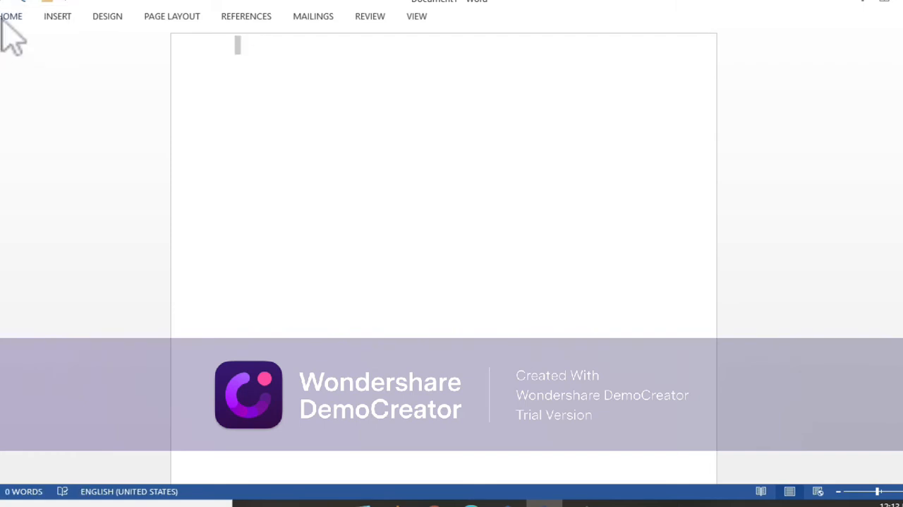
{"action": "left_click", "coordinate": [2, 19]}
{"action": "left_click", "coordinate": [2, 19]}
{"action": "left_click", "coordinate": [2, 18]}
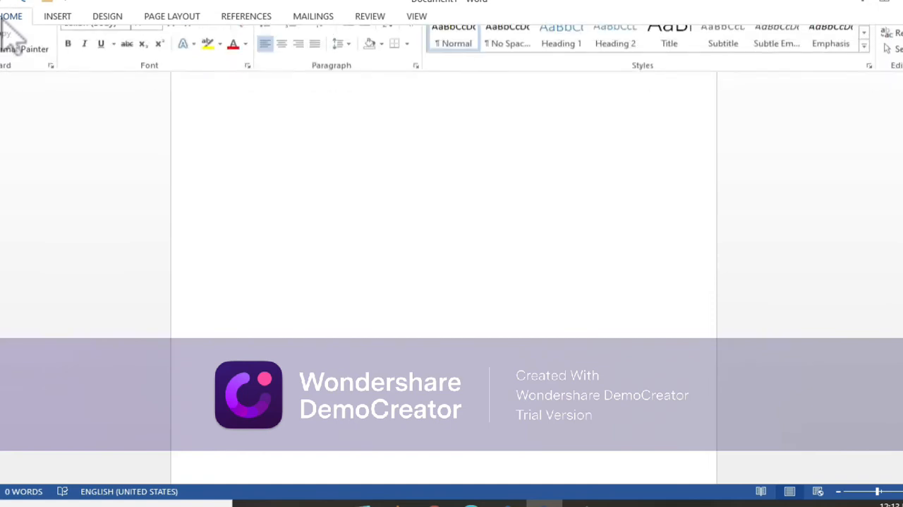
{"action": "left_click", "coordinate": [211, 131]}
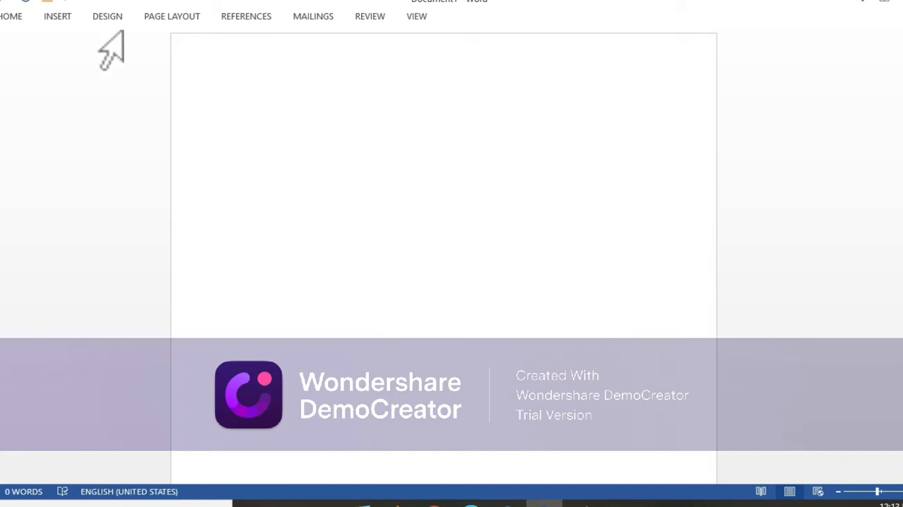
{"action": "left_click", "coordinate": [17, 18]}
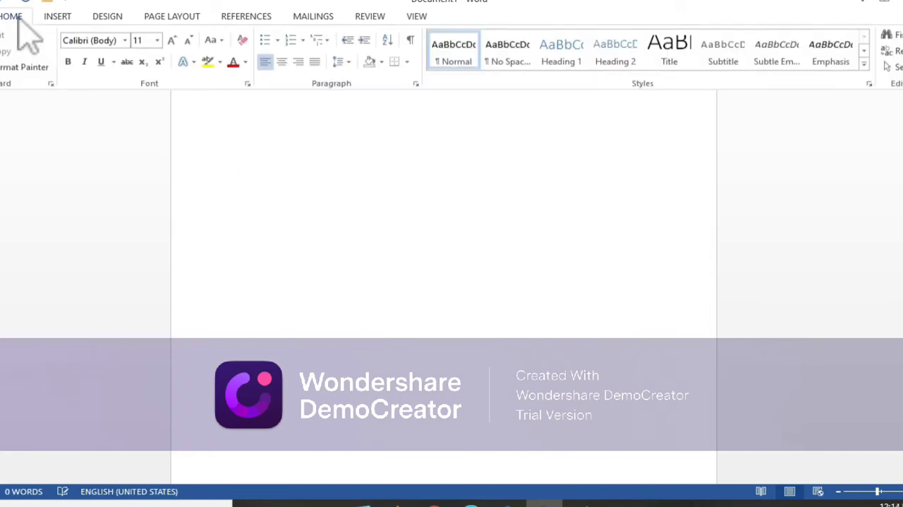
Further down the blank page, write "my name is" with the person's full name, followed by "I live at" and the home place.
{"action": "left_click", "coordinate": [285, 172]}
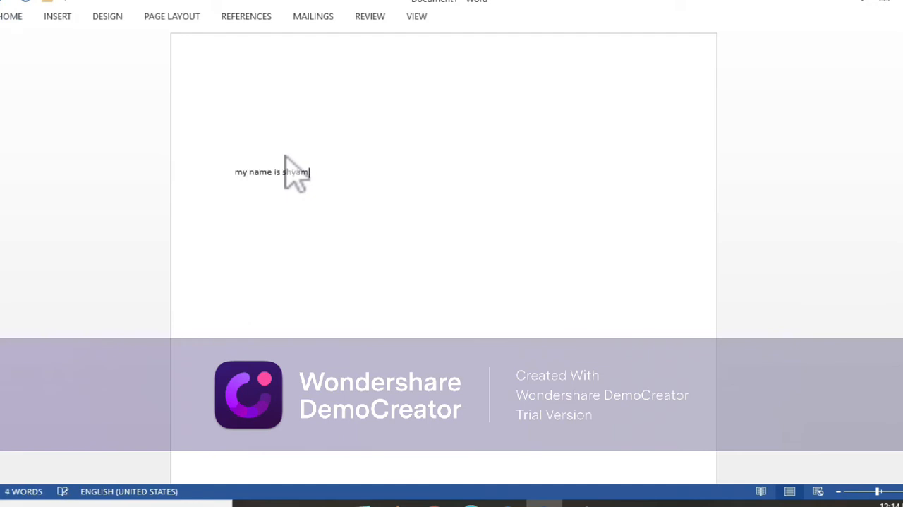
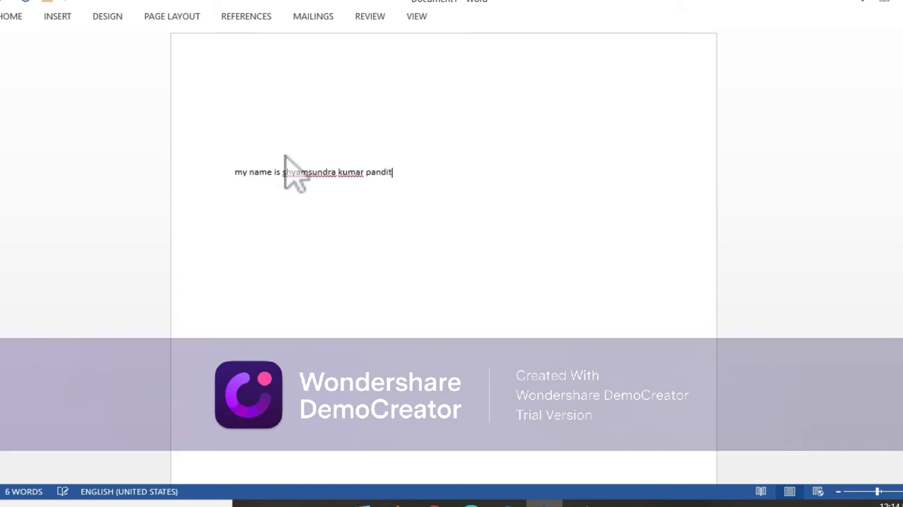
{"action": "type", "text": ". I liveat"}
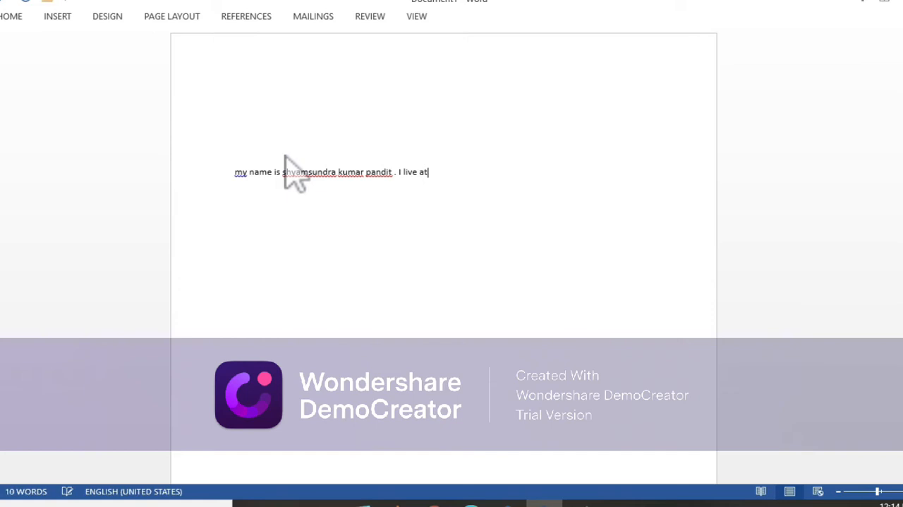
{"action": "type", "text": " pathara biudha"}
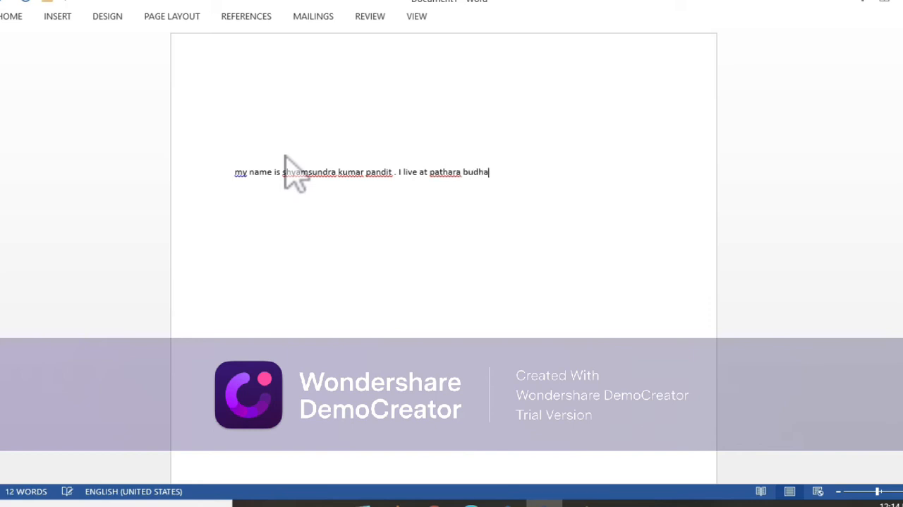
{"action": "type", "text": "ram."}
Select the whole introduction text and set its font size to 22.
{"action": "key", "text": "Home"}
{"action": "left_click", "coordinate": [535, 174], "text": "shift"}
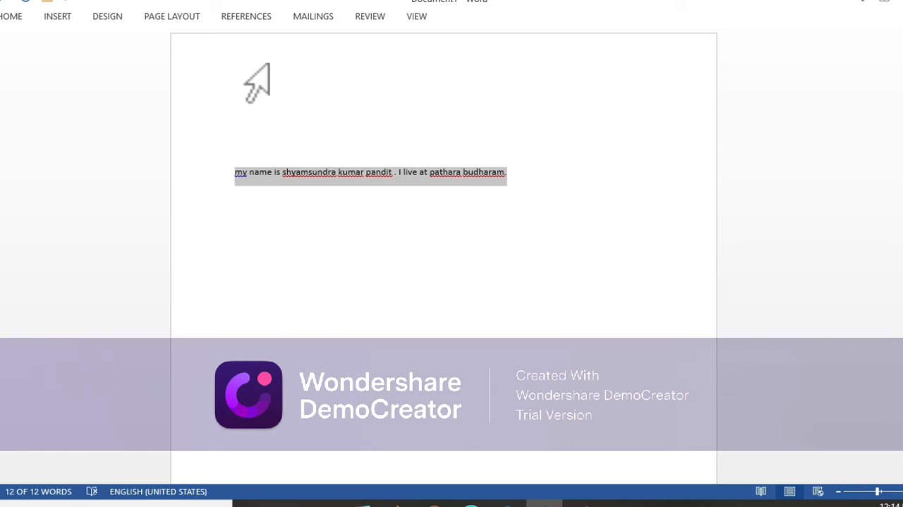
{"action": "left_click", "coordinate": [9, 20]}
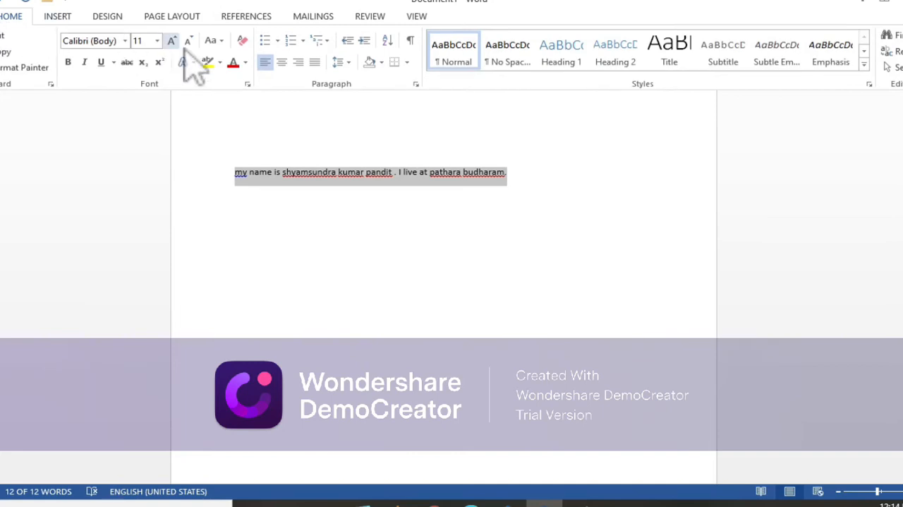
{"action": "left_click", "coordinate": [156, 41]}
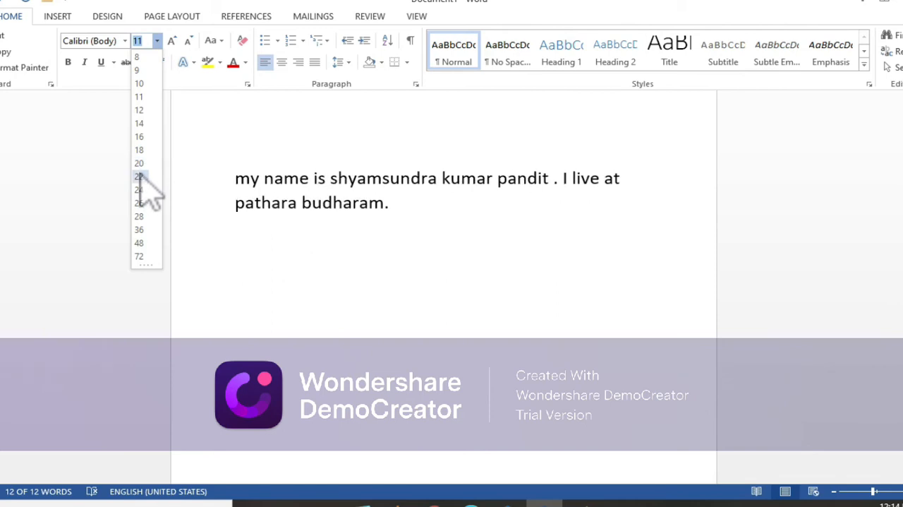
{"action": "left_click", "coordinate": [140, 177]}
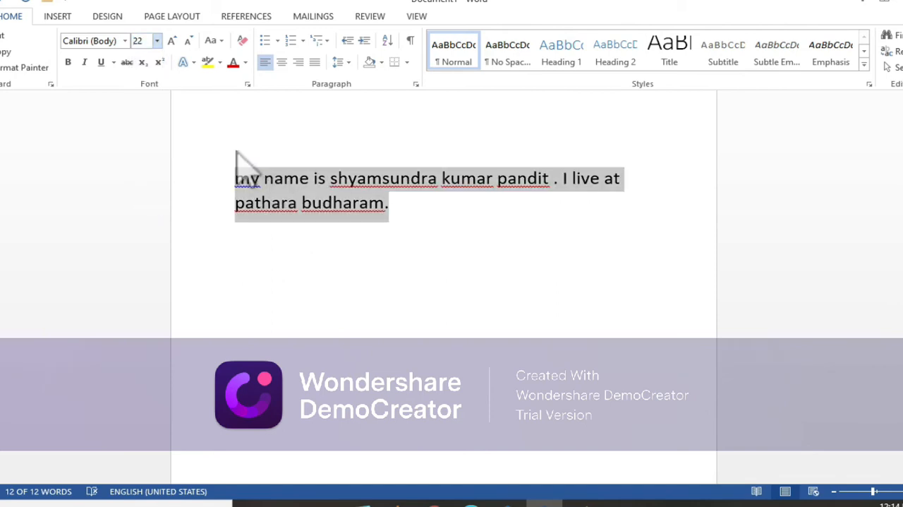
Change the font color of the selected introduction text to red.
{"action": "left_click", "coordinate": [17, 20]}
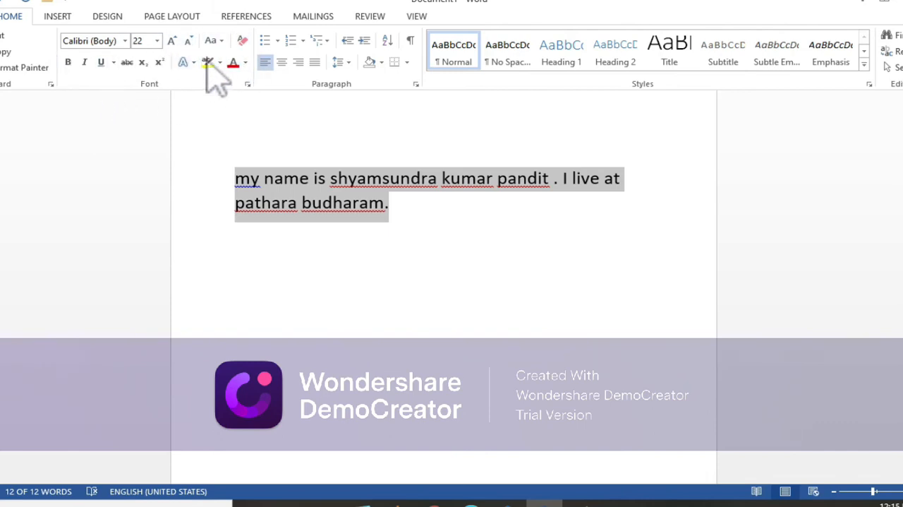
{"action": "left_click", "coordinate": [246, 63]}
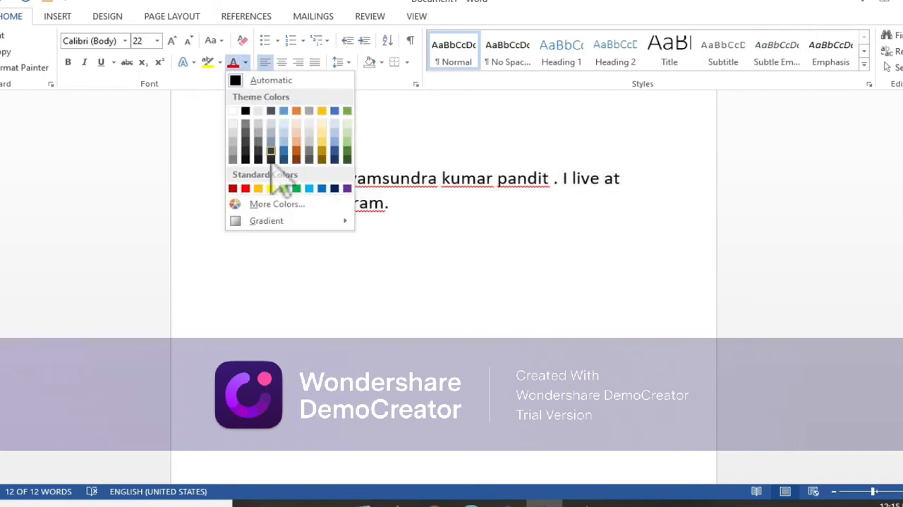
{"action": "left_click", "coordinate": [244, 189]}
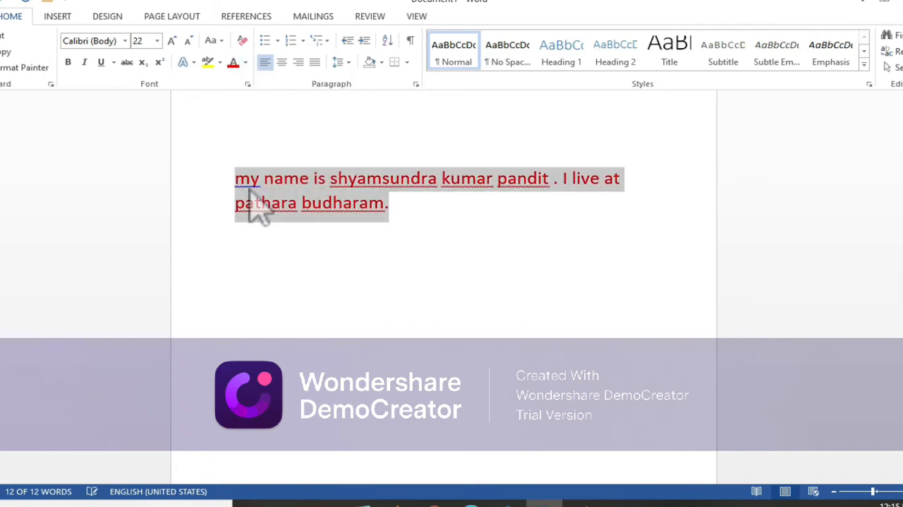
Highlight the selected introduction text in yellow.
{"action": "left_click", "coordinate": [220, 63]}
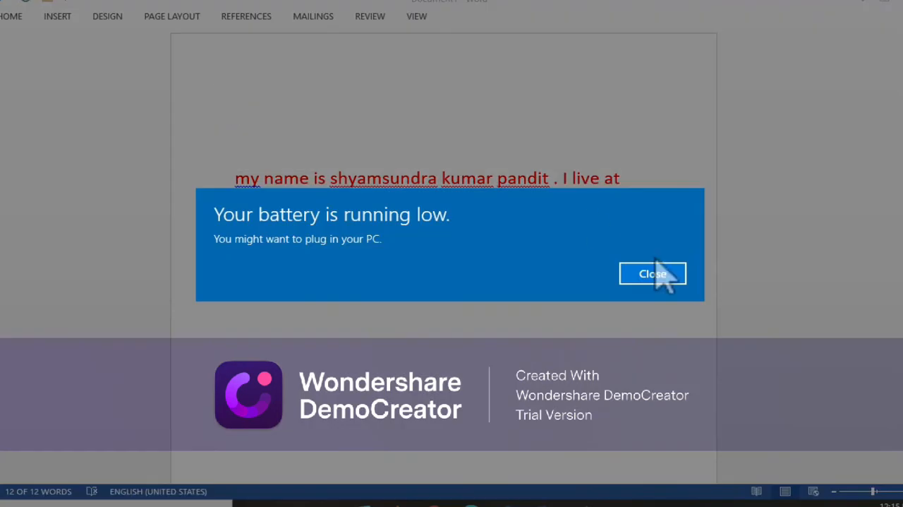
{"action": "left_click", "coordinate": [653, 273]}
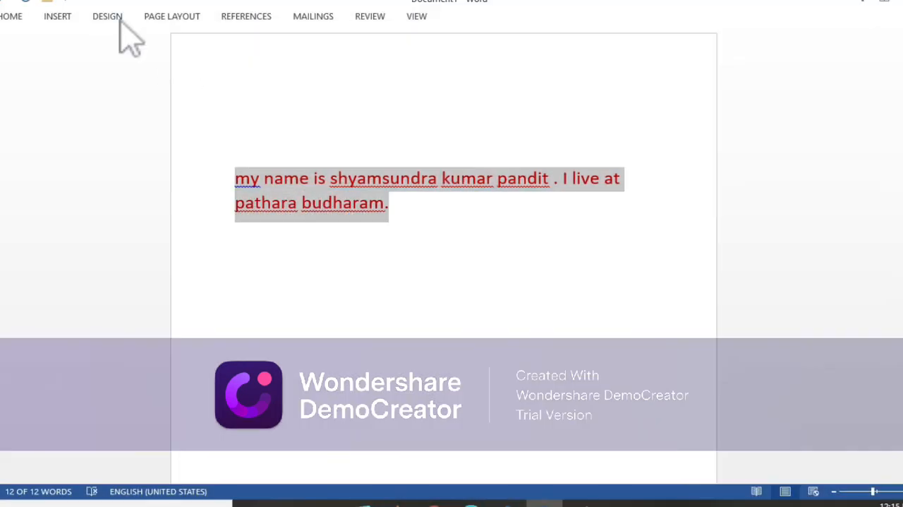
{"action": "left_click", "coordinate": [17, 16]}
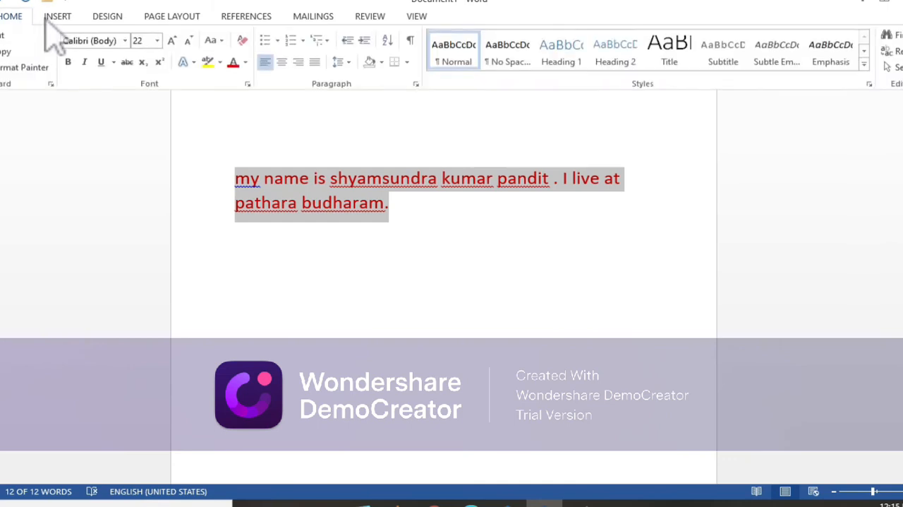
{"action": "left_click", "coordinate": [220, 63]}
{"action": "left_click", "coordinate": [218, 86]}
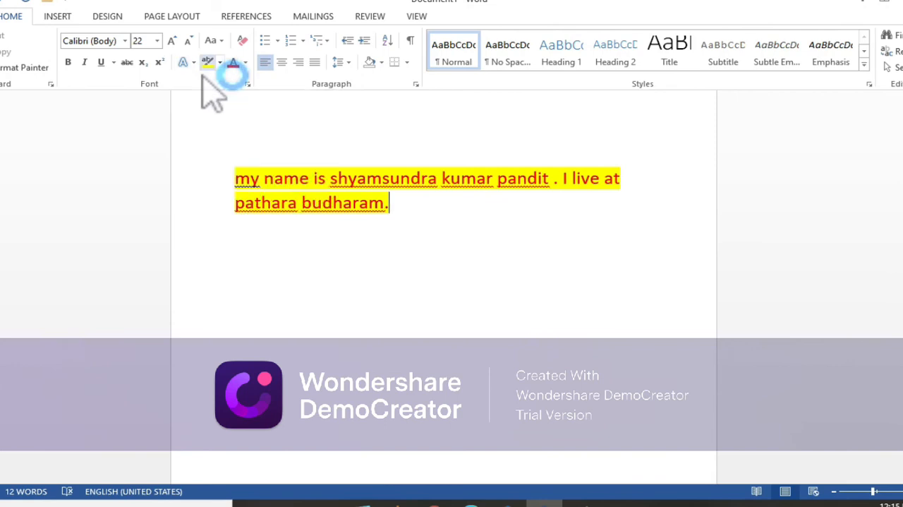
Turn on underlining at the end of the introduction text and choose the thick underline style.
{"action": "left_click", "coordinate": [100, 62]}
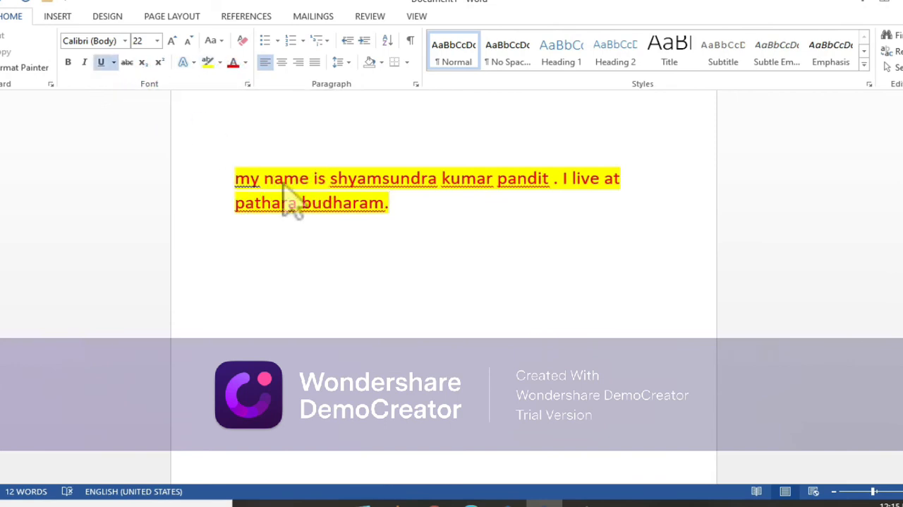
{"action": "left_click", "coordinate": [101, 63]}
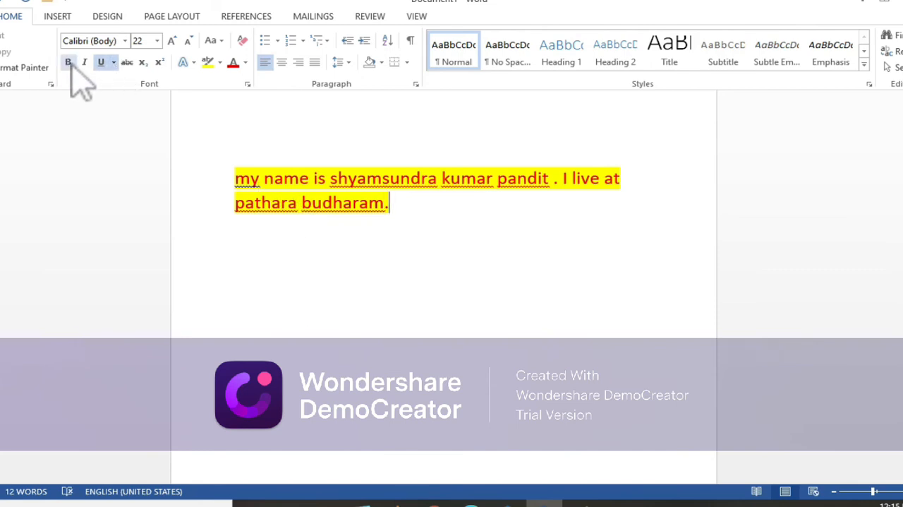
{"action": "left_click", "coordinate": [114, 62]}
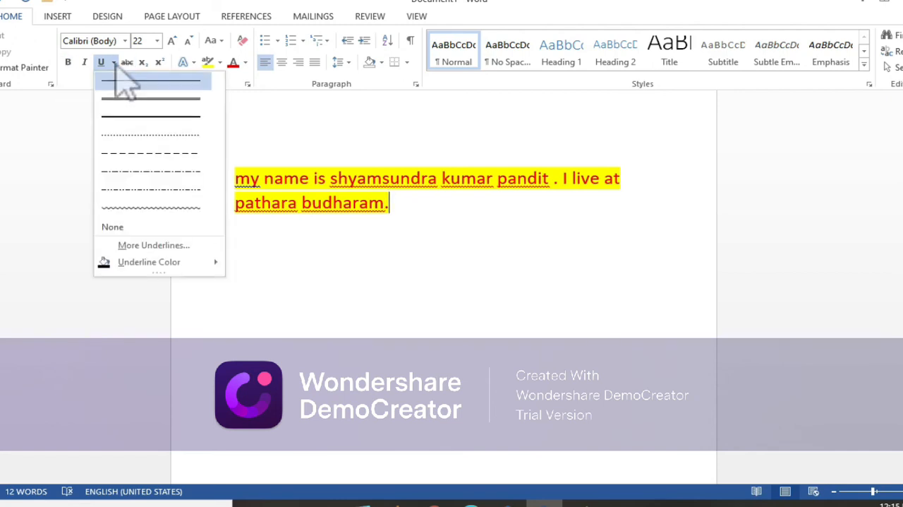
{"action": "left_click", "coordinate": [126, 117]}
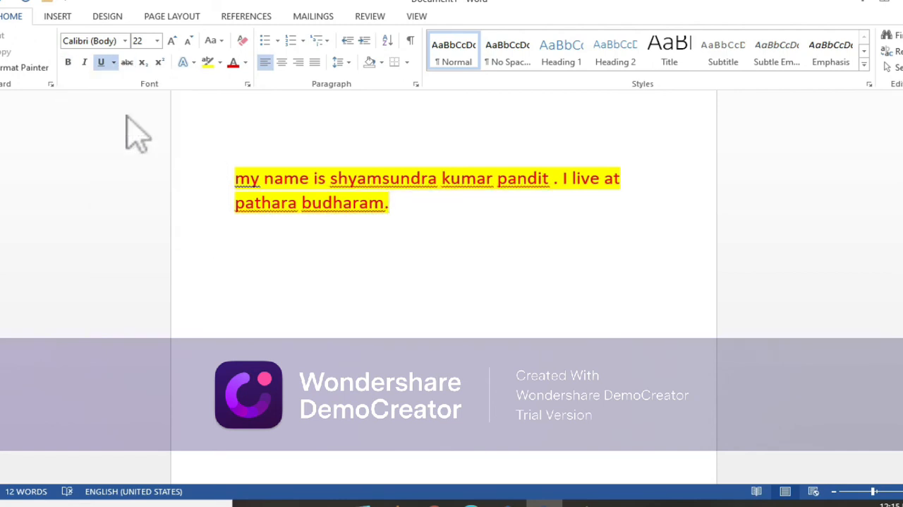
{"action": "left_click", "coordinate": [114, 62]}
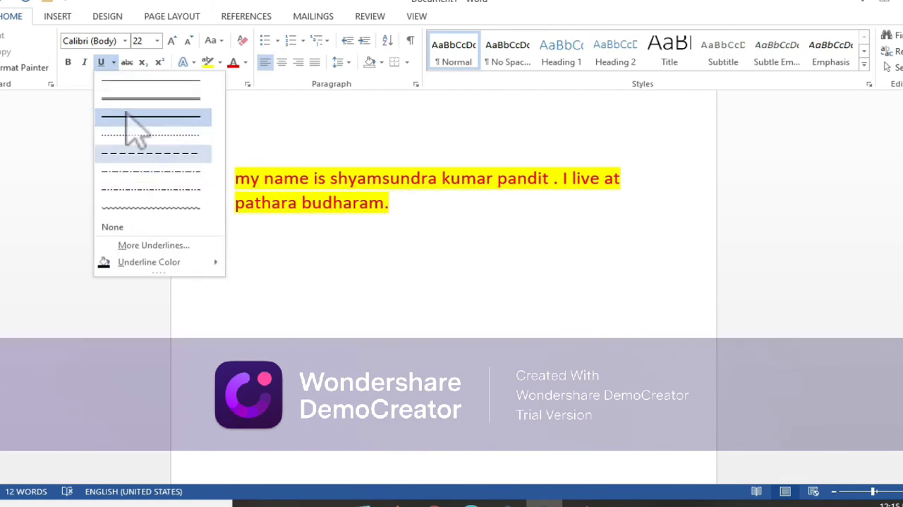
{"action": "left_click", "coordinate": [125, 114]}
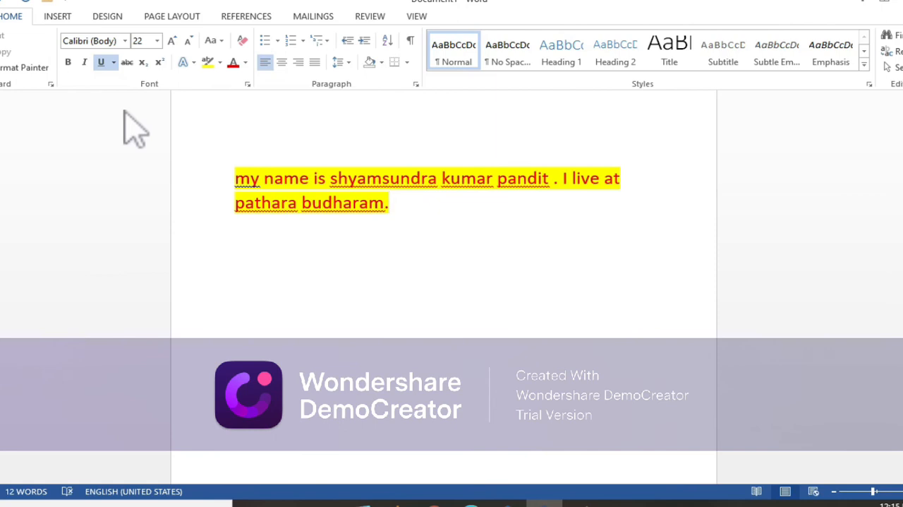
Switch the text highlighter color to red.
{"action": "left_click", "coordinate": [220, 62]}
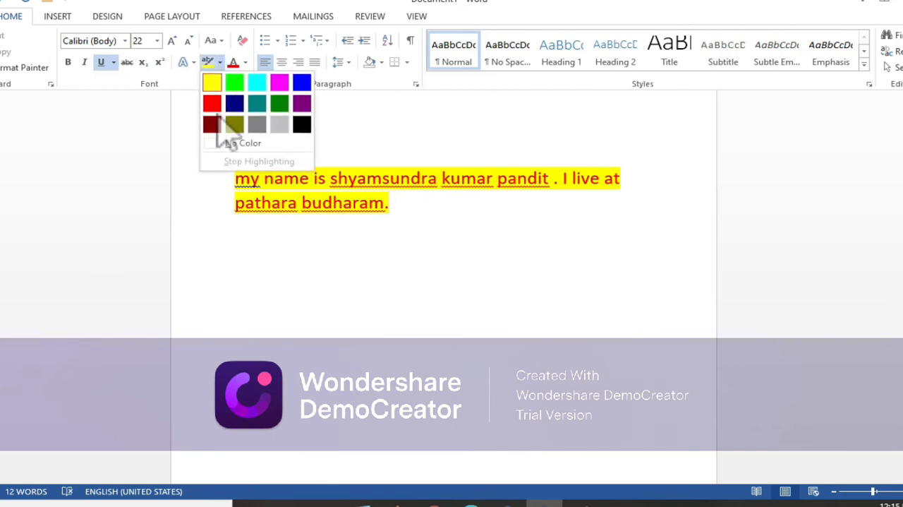
{"action": "left_click", "coordinate": [212, 107]}
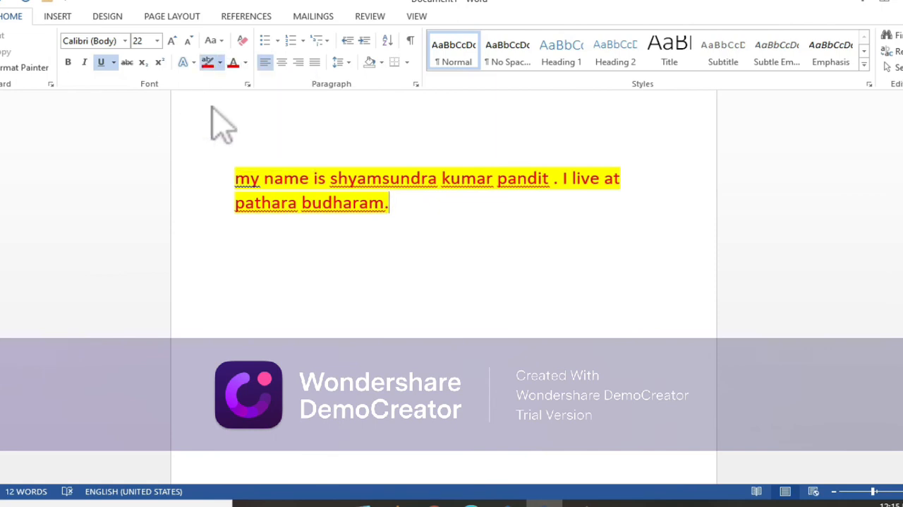
{"action": "left_click", "coordinate": [219, 62]}
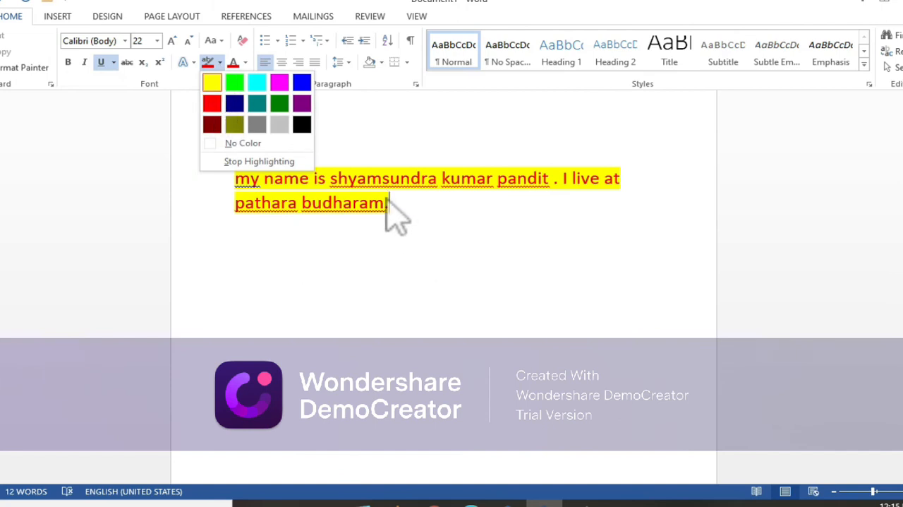
{"action": "left_click", "coordinate": [243, 199]}
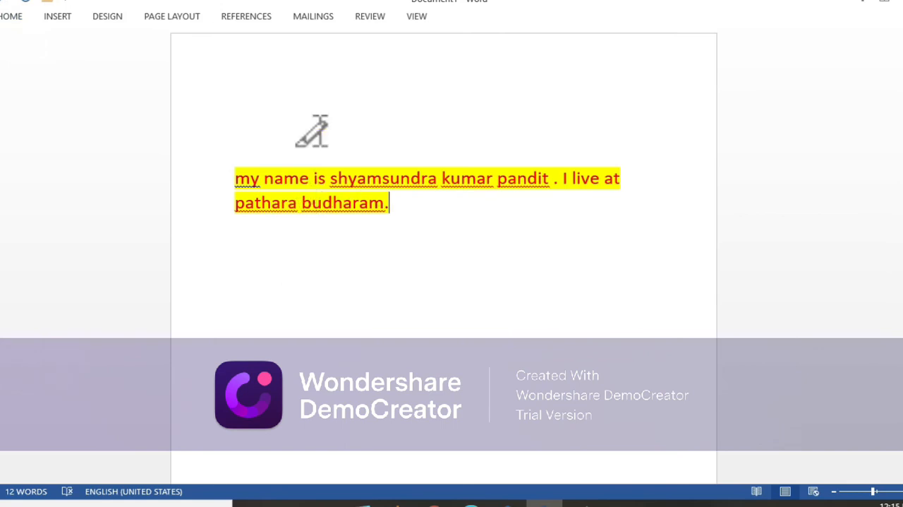
Select the entire document and apply the thick underline style to the introduction text.
{"action": "left_click", "coordinate": [12, 17]}
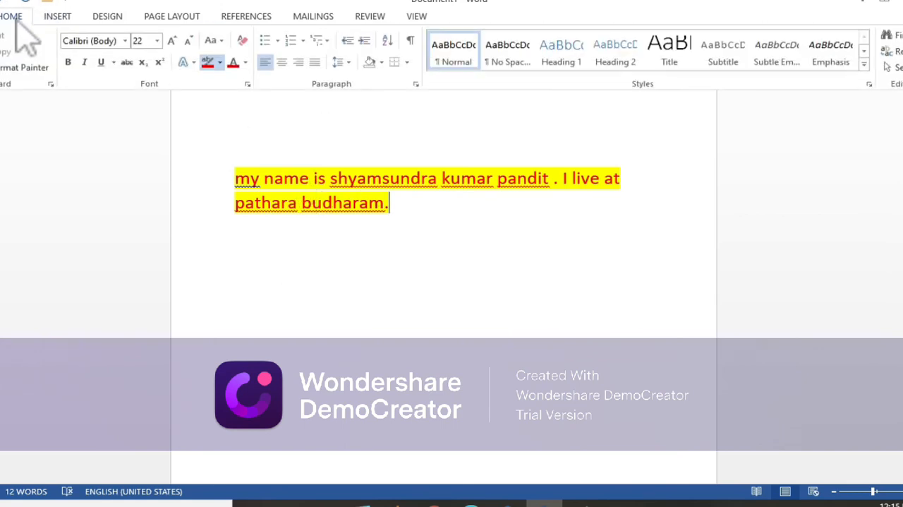
{"action": "triple_click", "coordinate": [233, 187]}
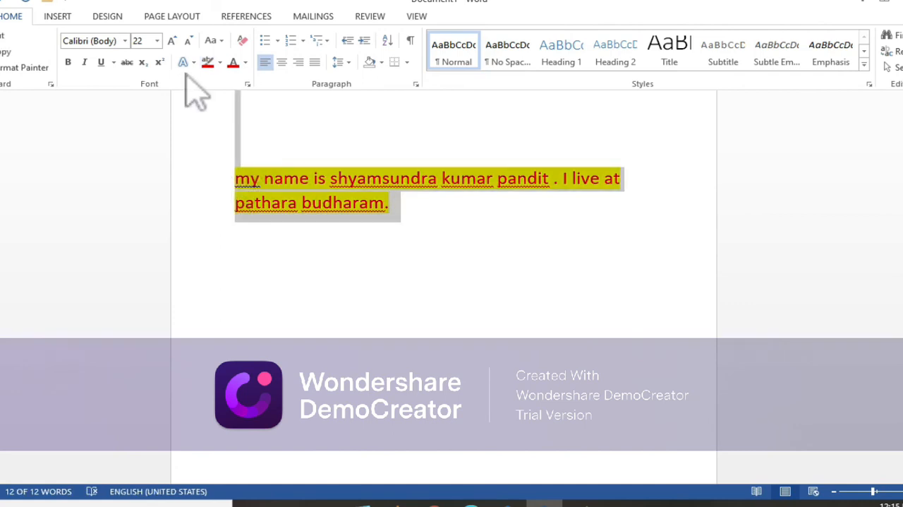
{"action": "left_click", "coordinate": [113, 62]}
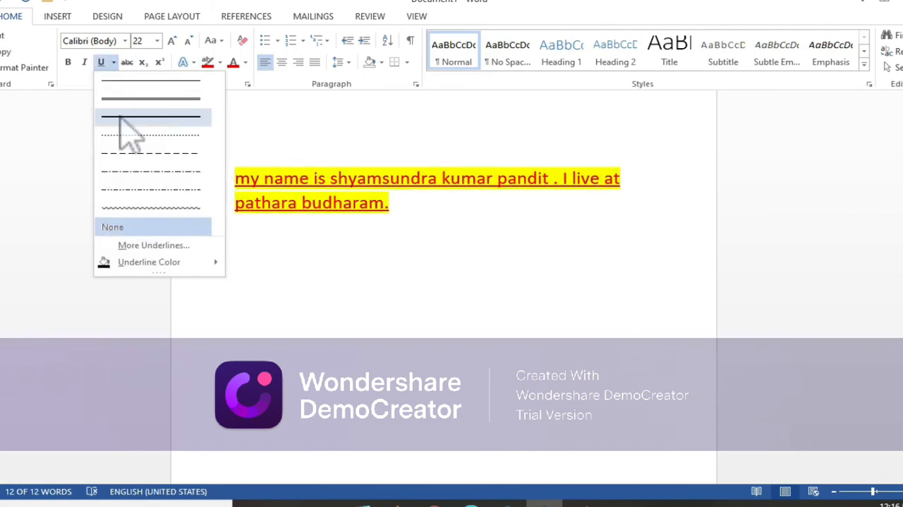
{"action": "left_click", "coordinate": [121, 119]}
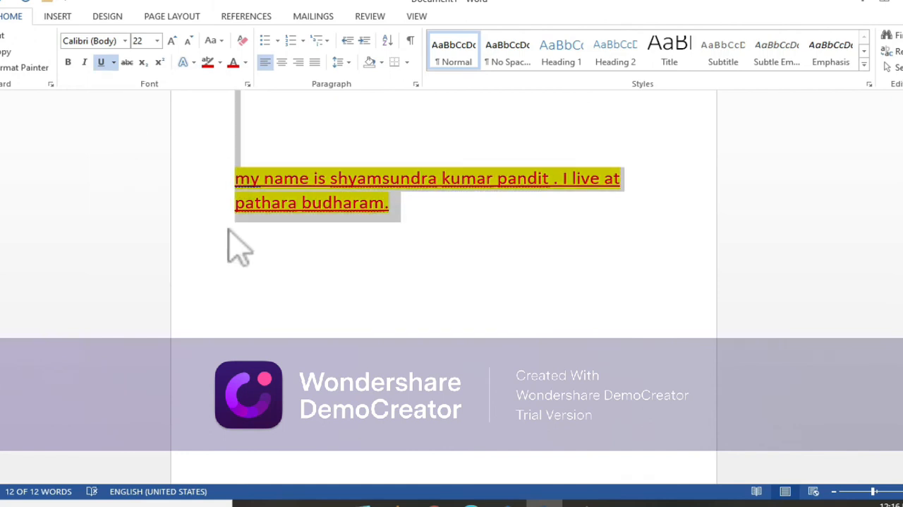
Make the selected introduction text bold.
{"action": "key", "text": "ctrl+F1"}
{"action": "left_click", "coordinate": [13, 15]}
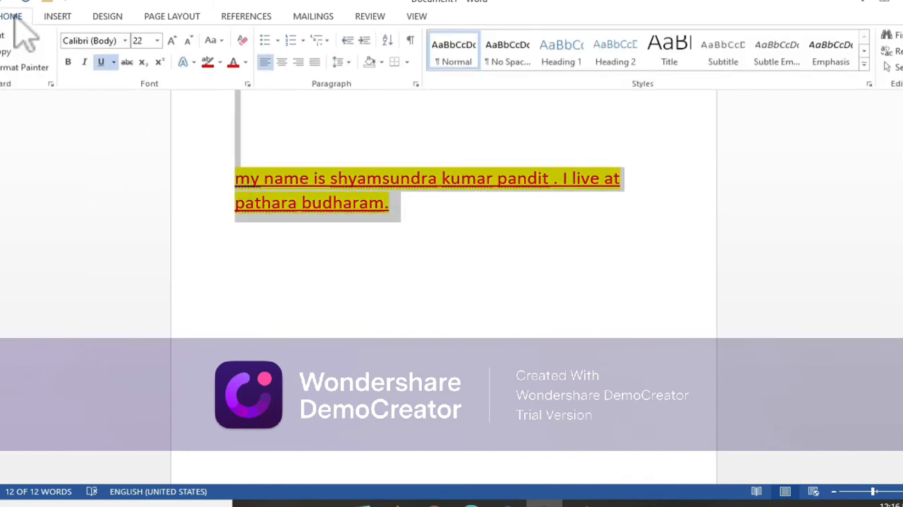
{"action": "left_click", "coordinate": [67, 63]}
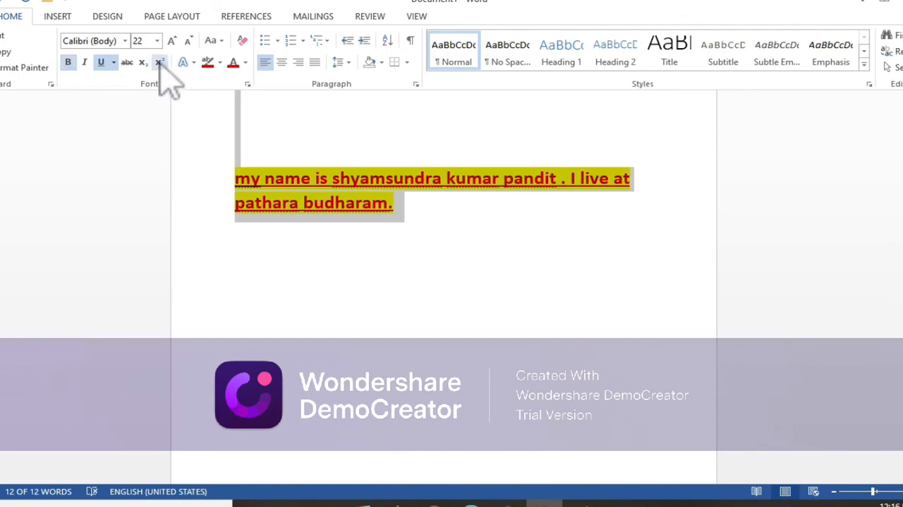
Clear all formatting from the selected introduction text and set its font size to 26.
{"action": "left_click", "coordinate": [242, 41]}
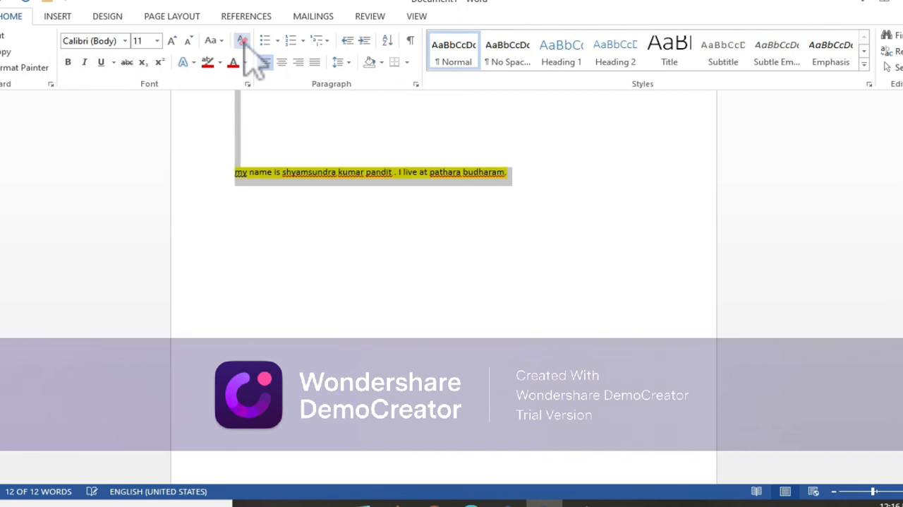
{"action": "left_click", "coordinate": [157, 40]}
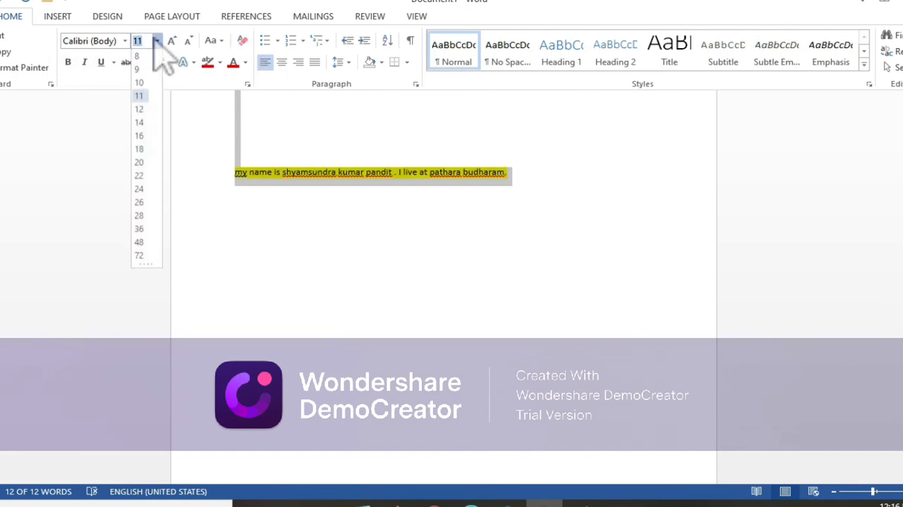
{"action": "left_click", "coordinate": [139, 202]}
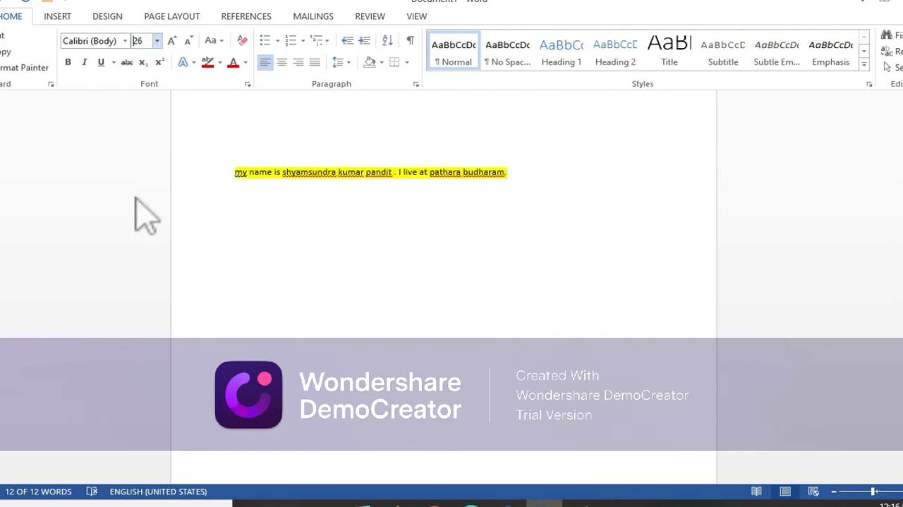
Shrink the selected text's font size two steps to 22 and grow it back to 26.
{"action": "left_click", "coordinate": [188, 41]}
{"action": "left_click", "coordinate": [188, 41]}
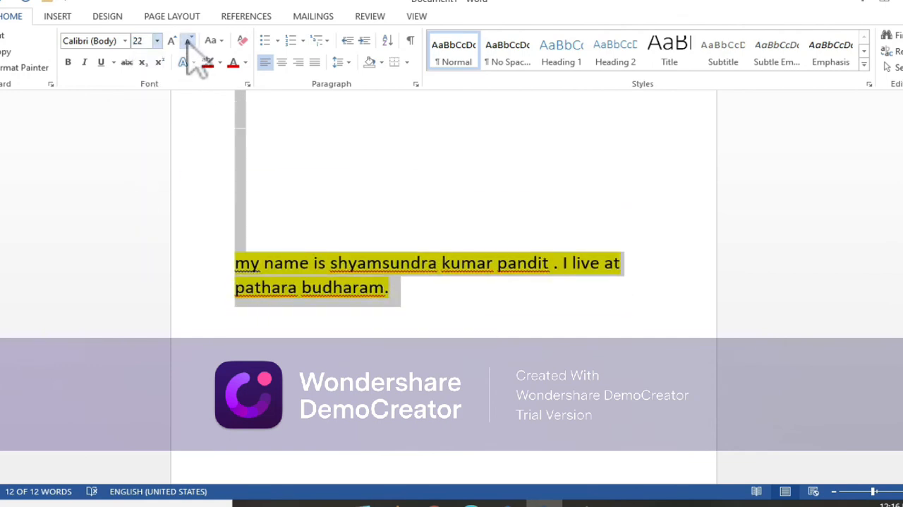
{"action": "left_click", "coordinate": [172, 40]}
{"action": "left_click", "coordinate": [171, 41]}
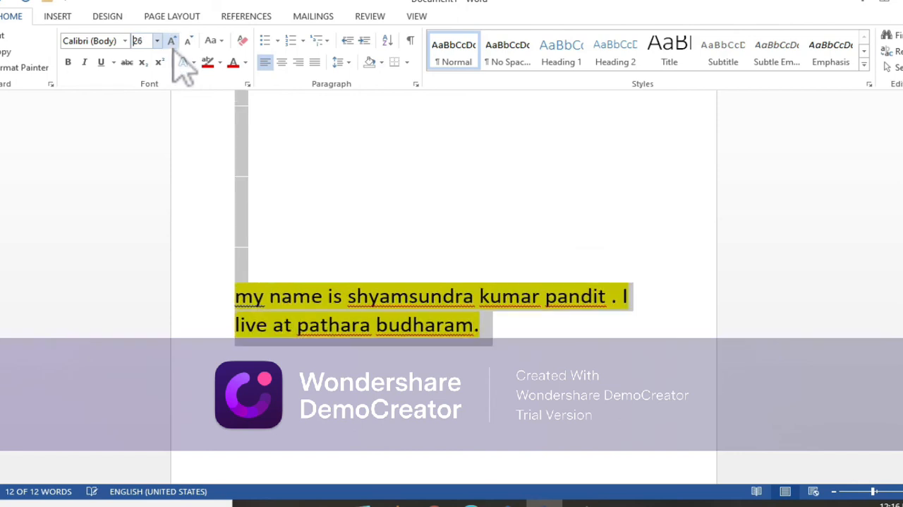
Apply the blue gradient text effect with reflection to the selected introduction text.
{"action": "left_click", "coordinate": [181, 65]}
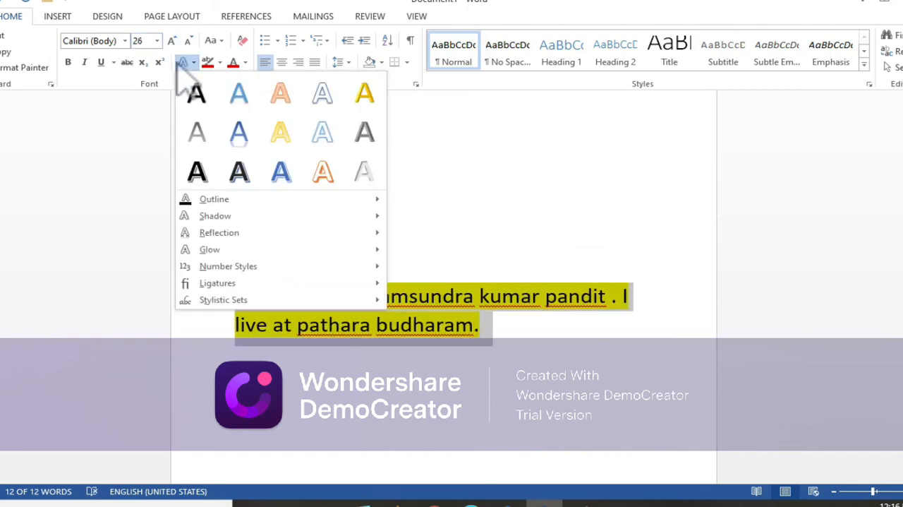
{"action": "left_click", "coordinate": [240, 135]}
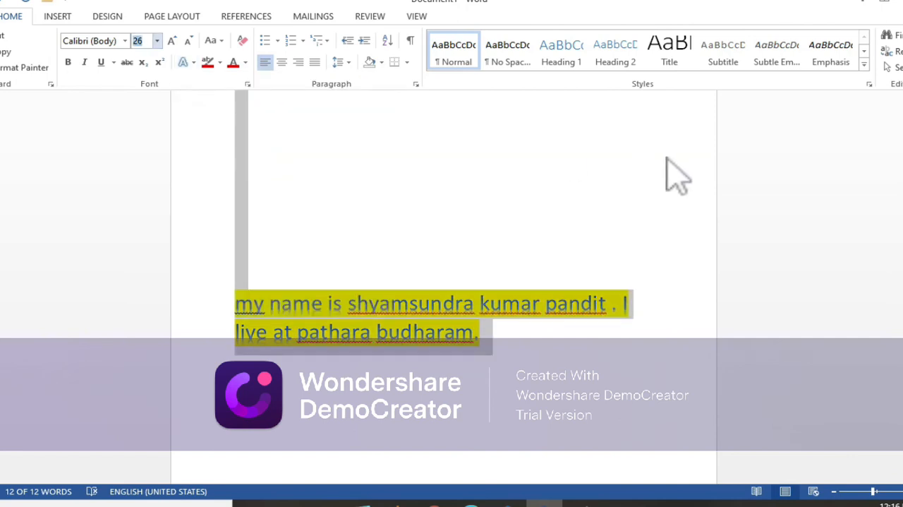
Close the document and return to the desktop.
{"action": "left_click", "coordinate": [902, 2]}
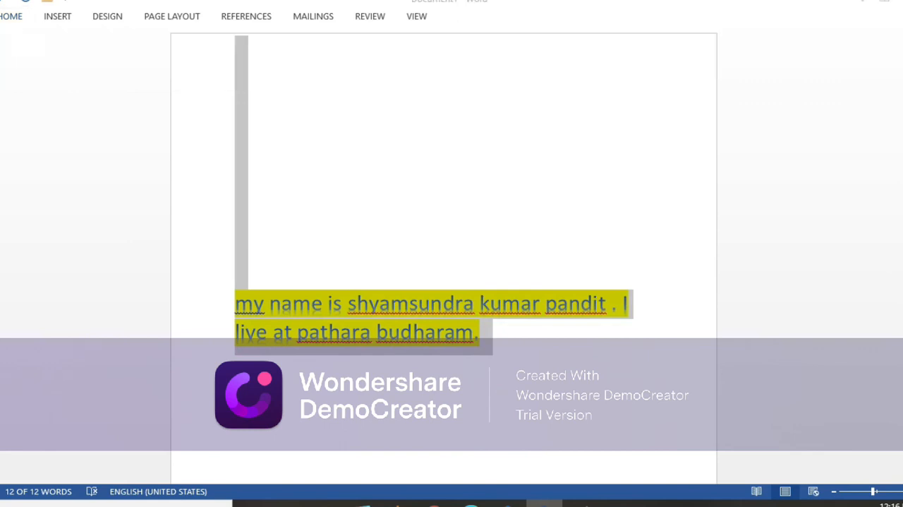
{"action": "left_click", "coordinate": [450, 279]}
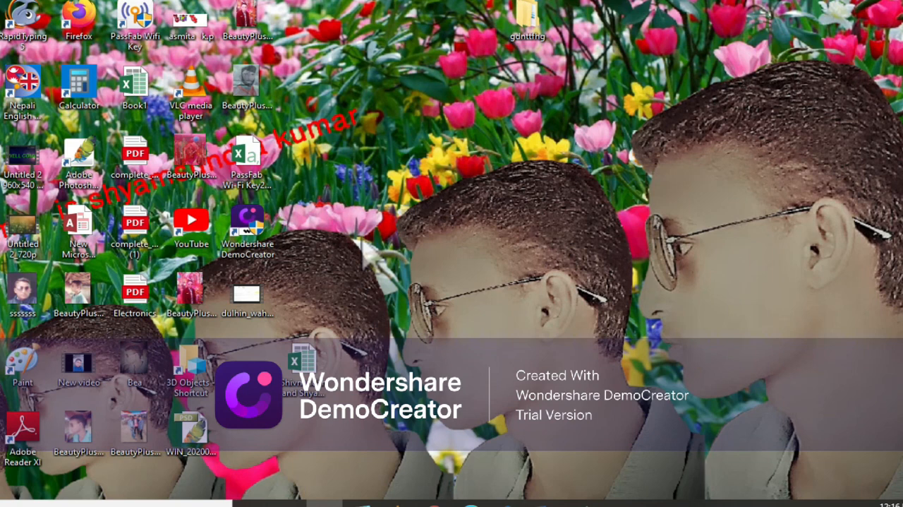
{"action": "double_click", "coordinate": [257, 227]}
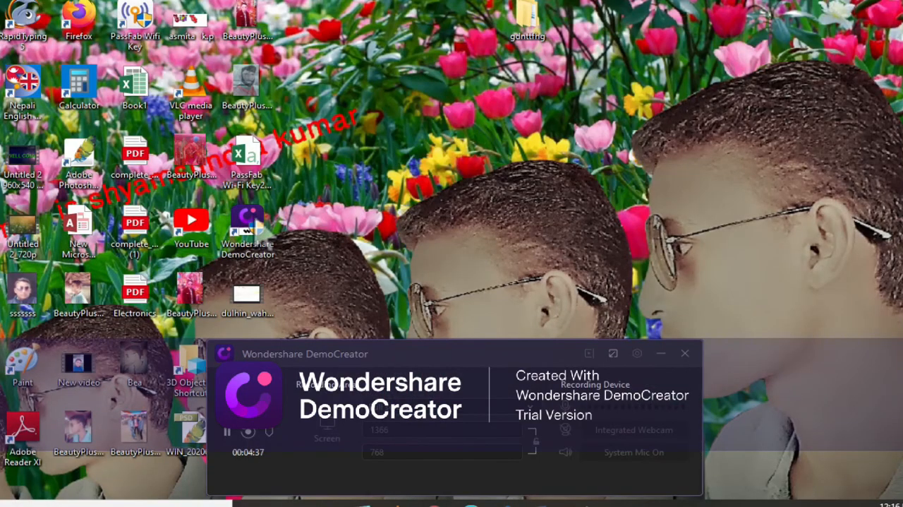